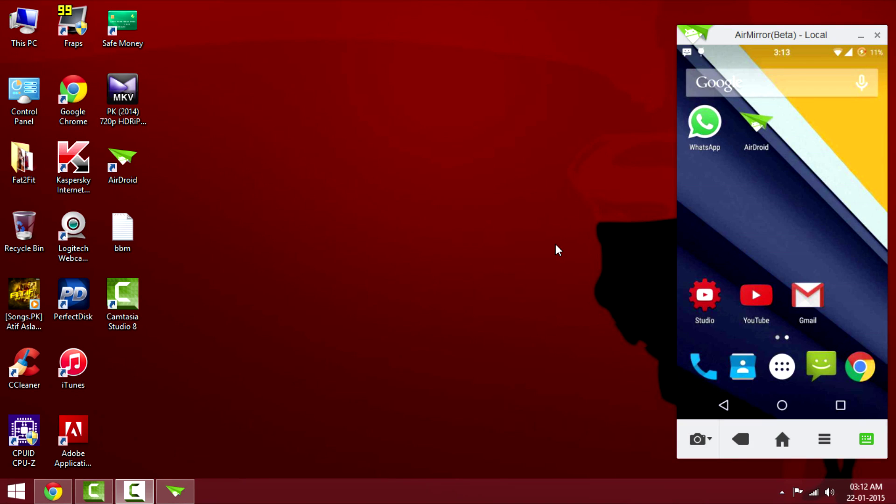
# Bring the WhatsApp Web login page in Chrome in front of the desktop and AirMirror.
pyautogui.click(53, 491)
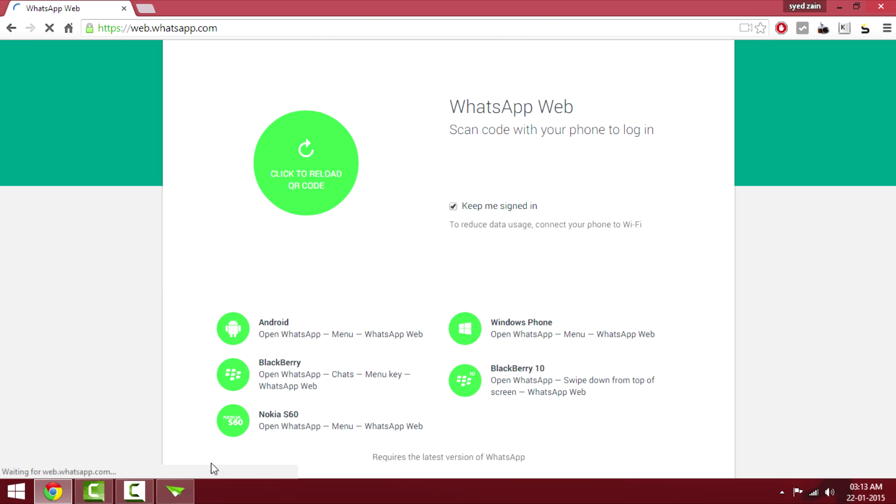
# Launch WhatsApp on the mirrored phone and open its options menu.
pyautogui.click(176, 491)
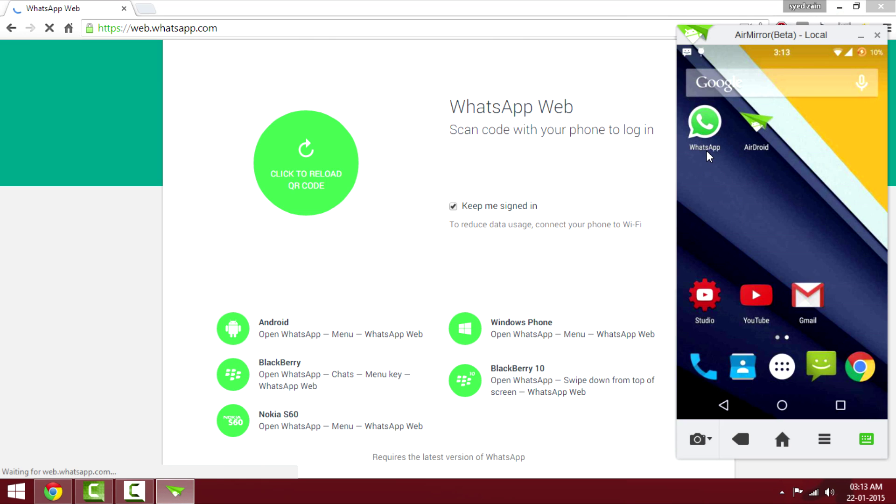
pyautogui.click(705, 126)
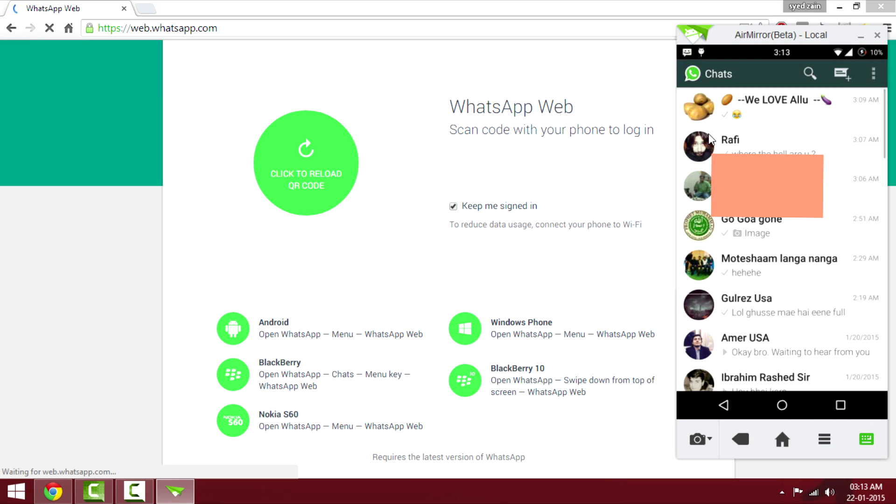
pyautogui.click(874, 74)
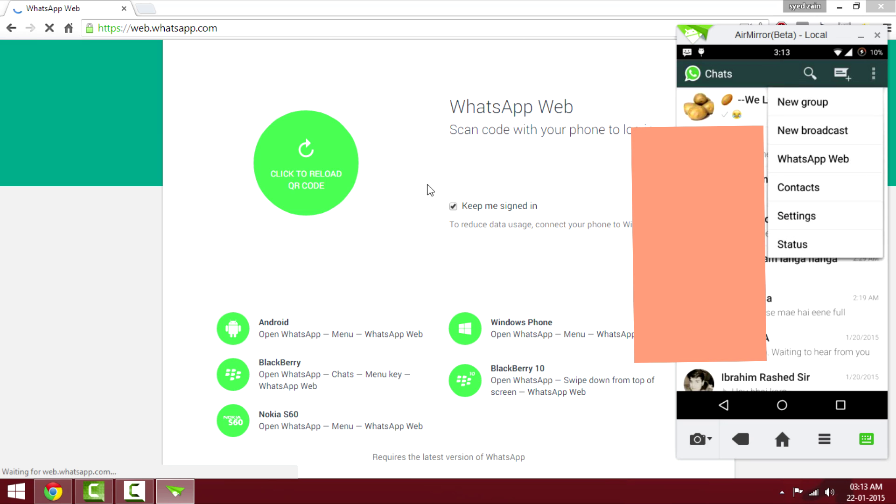
# Reload the expired QR code in Chrome and scan it with the phone's WhatsApp Web scanner.
pyautogui.click(320, 185)
pyautogui.click(319, 185)
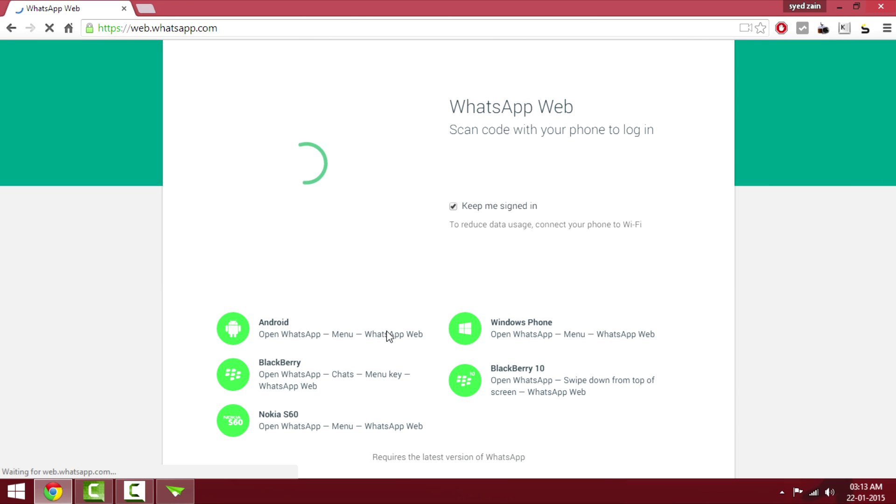
pyautogui.moveTo(189, 502)
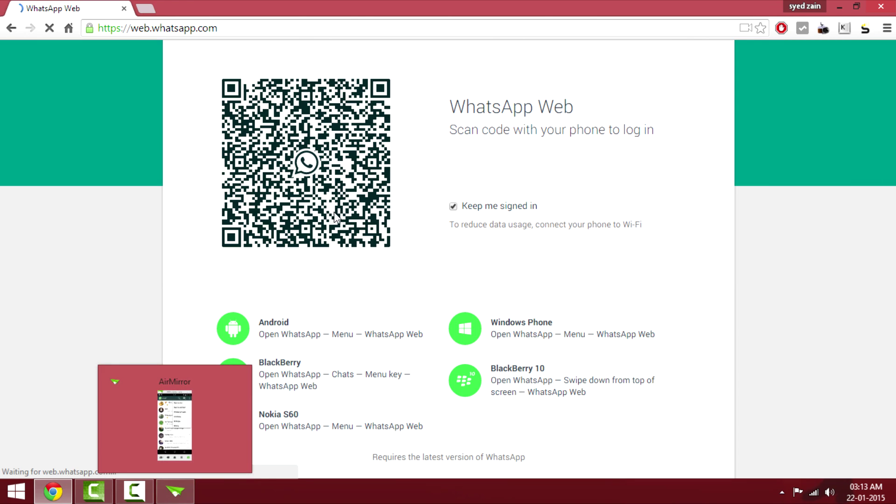
pyautogui.click(186, 500)
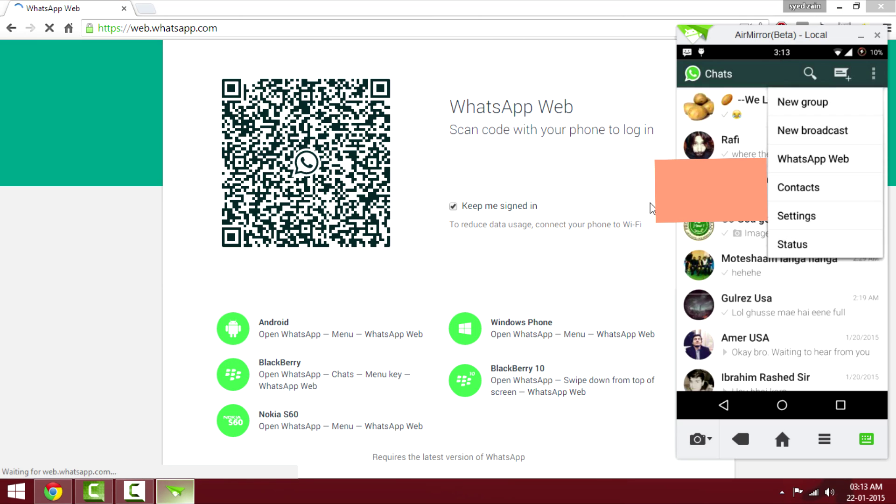
pyautogui.click(836, 167)
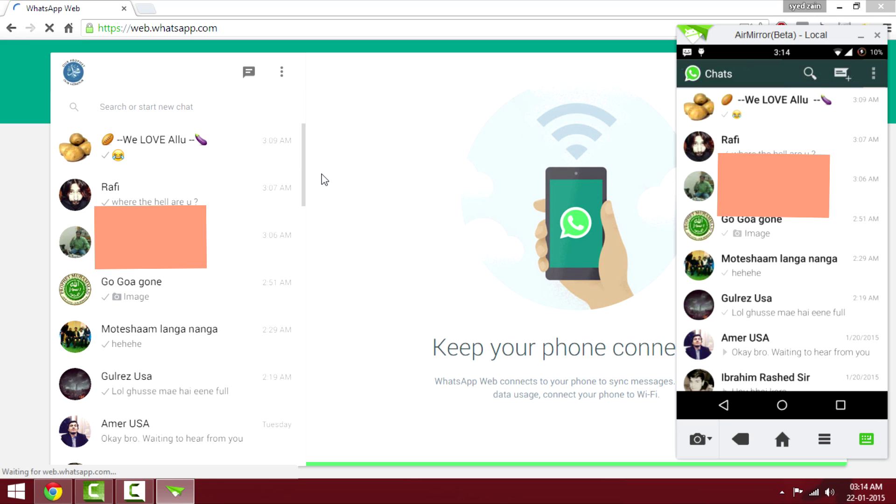
# Close AirMirror and the WhatsApp Web tab, then reload web.whatsapp.com still signed in.
pyautogui.click(876, 36)
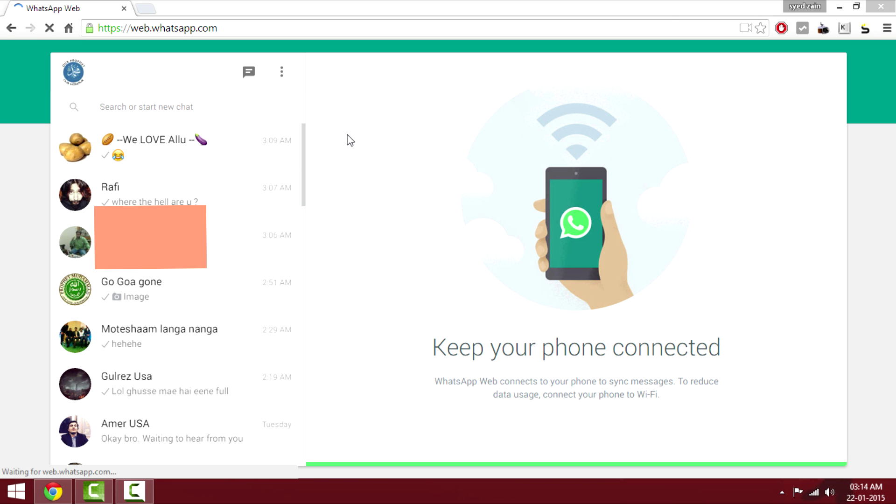
pyautogui.click(144, 8)
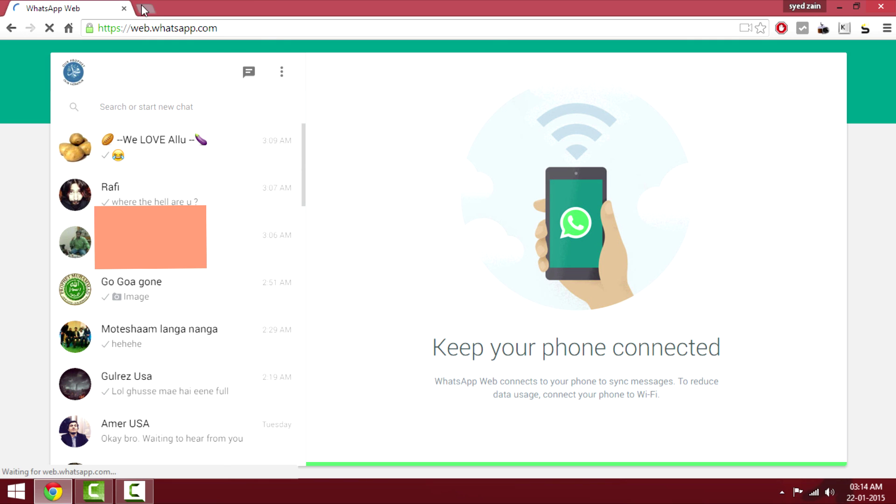
pyautogui.click(124, 9)
pyautogui.click(444, 136)
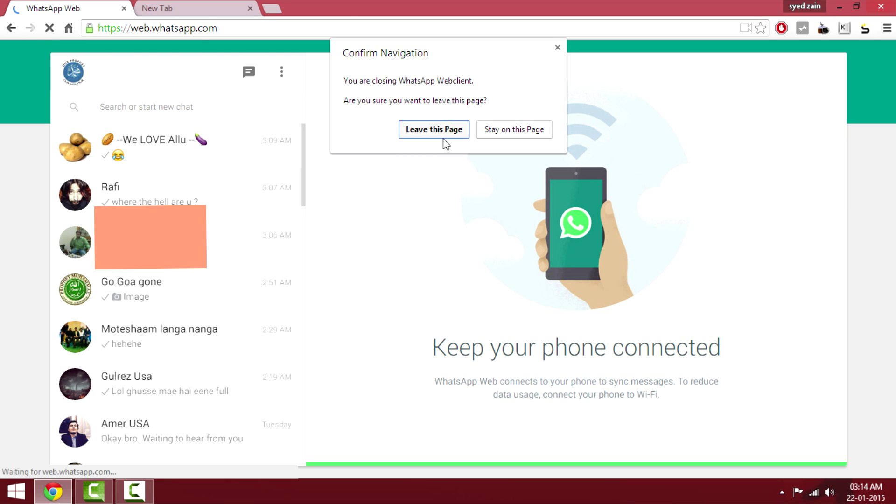
pyautogui.write('we')
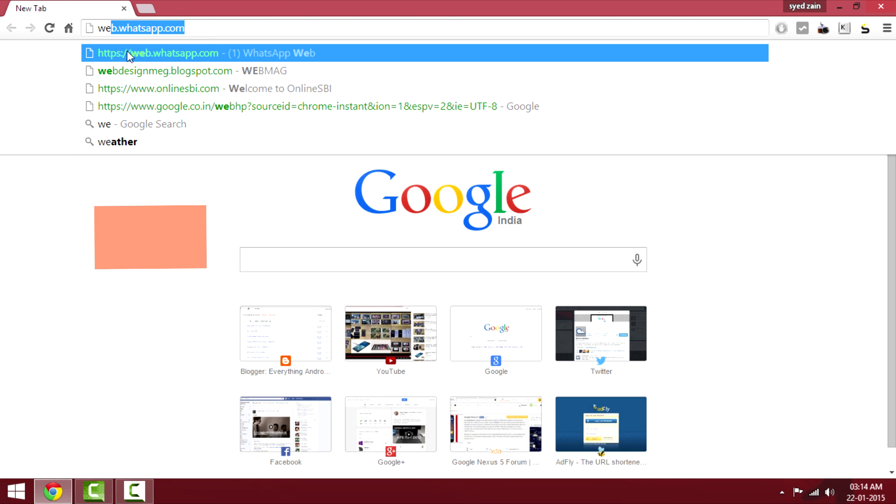
pyautogui.press('Return')
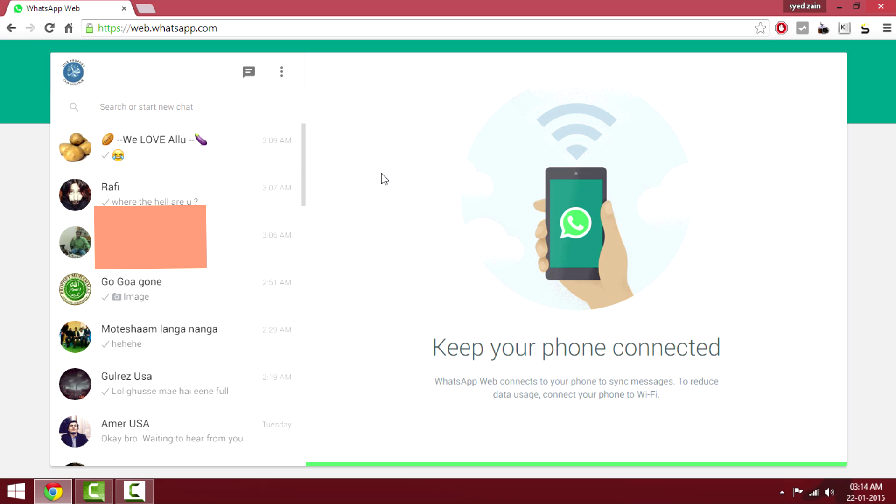
# Check that Desktop Alerts and Sounds are enabled, then open the second chat in the list.
pyautogui.click(282, 74)
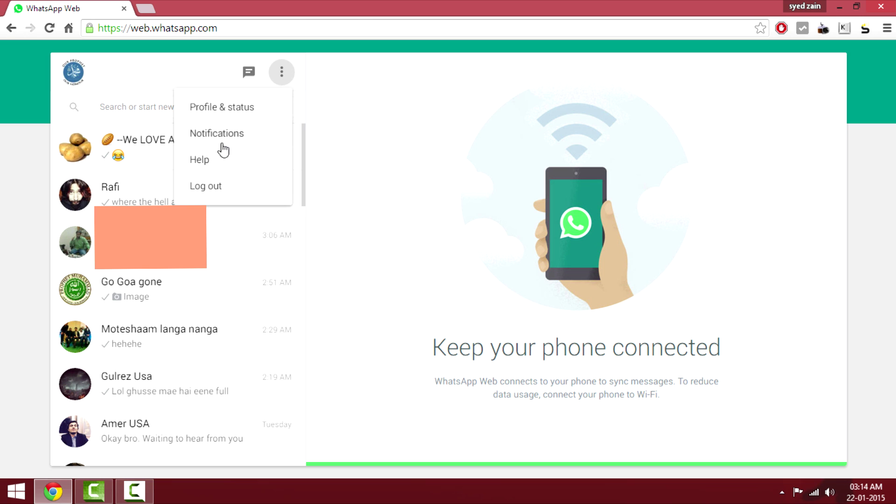
pyautogui.click(205, 139)
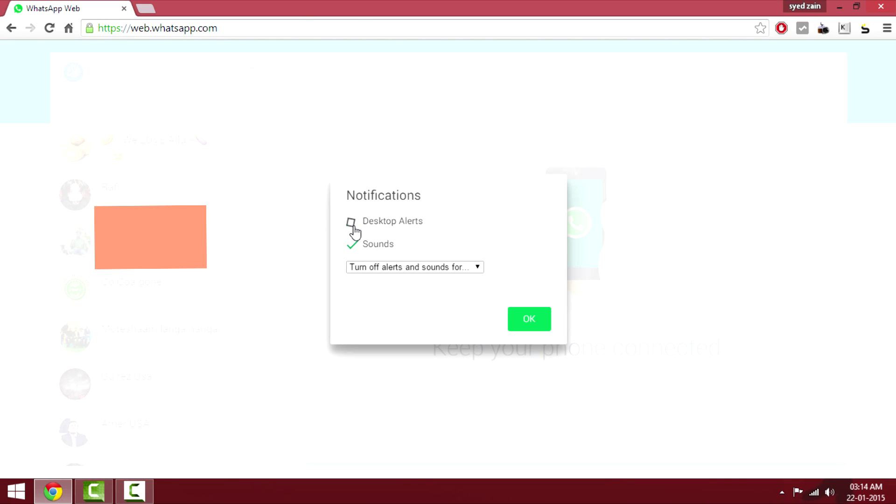
pyautogui.click(522, 322)
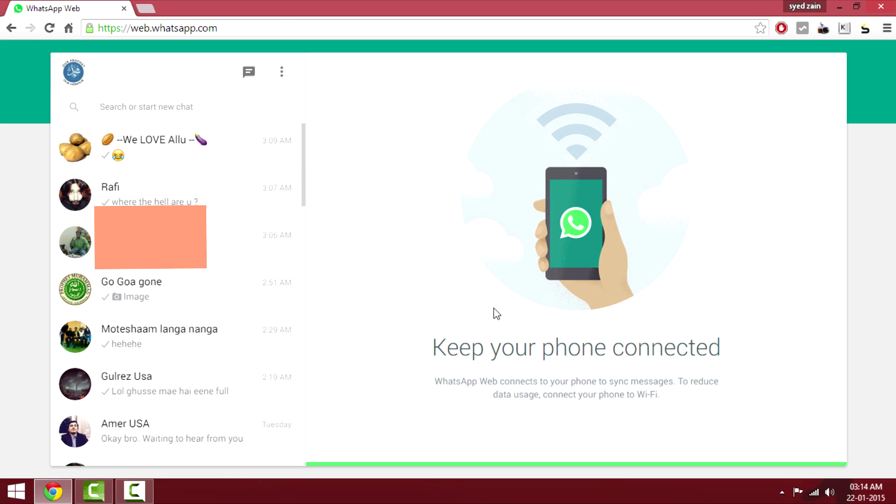
pyautogui.click(213, 195)
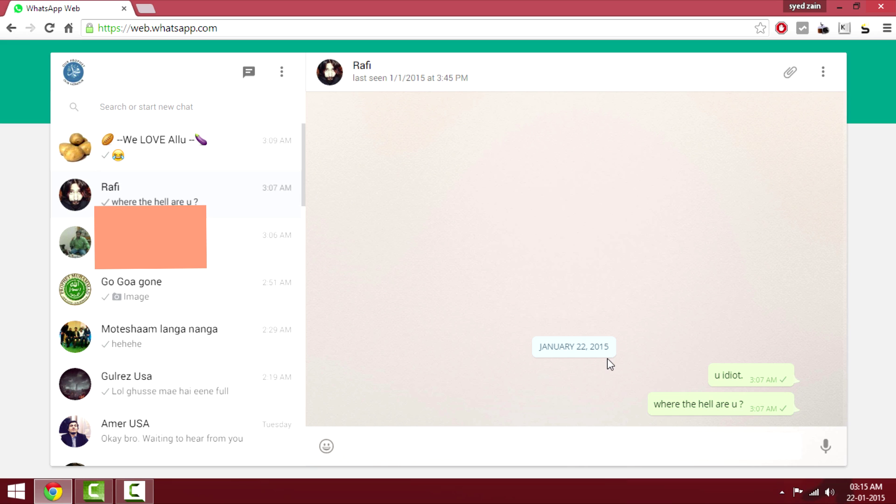
# Send the message 'missing u idiot' followed by a smiling halo emoji.
pyautogui.write('missing u id')
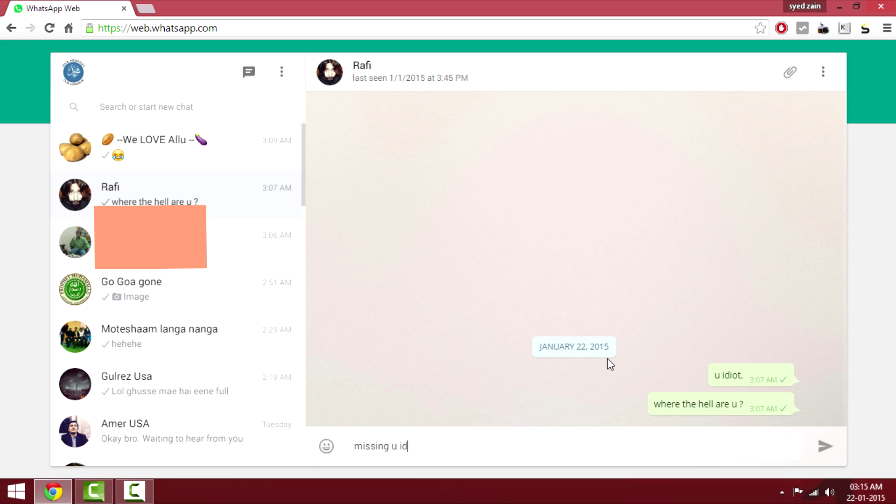
pyautogui.write('iot')
pyautogui.press('Return')
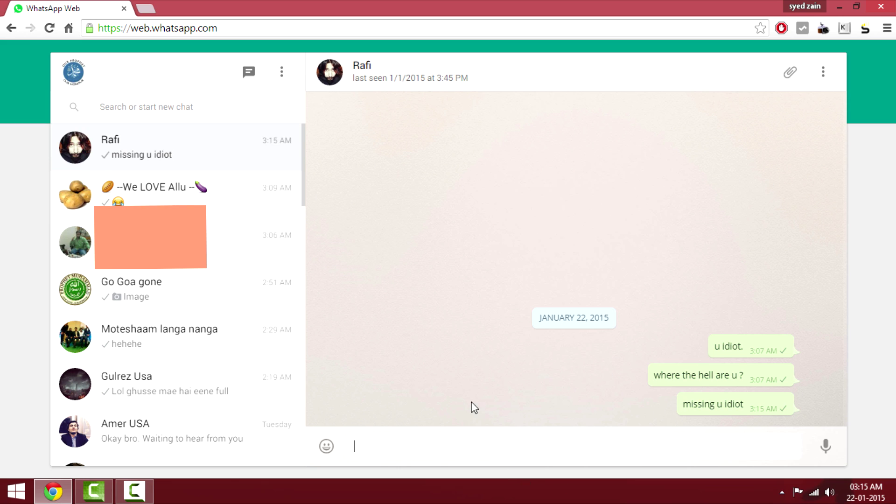
pyautogui.click(326, 446)
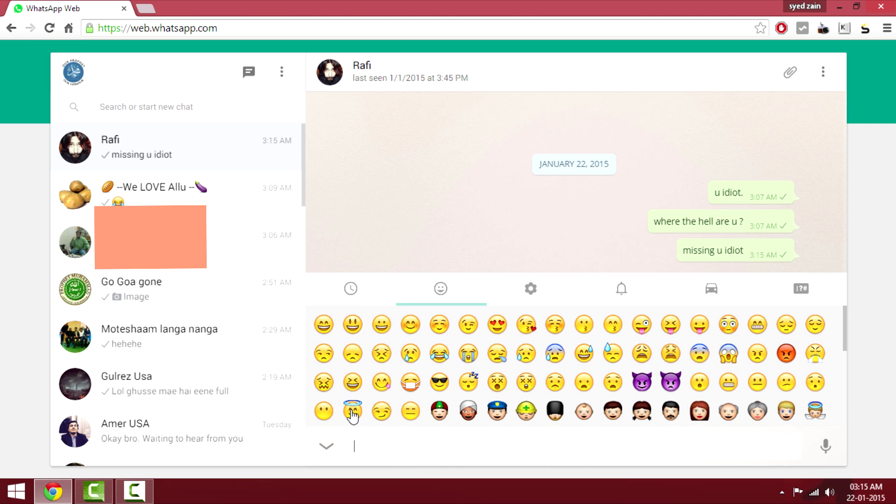
pyautogui.click(352, 411)
pyautogui.click(824, 447)
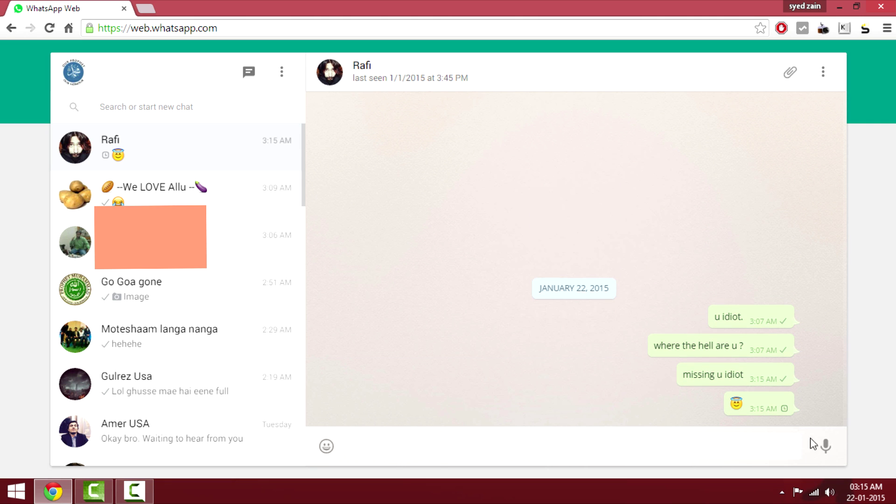
# Record and send an 8-second voice note, then cancel its upload.
pyautogui.click(826, 447)
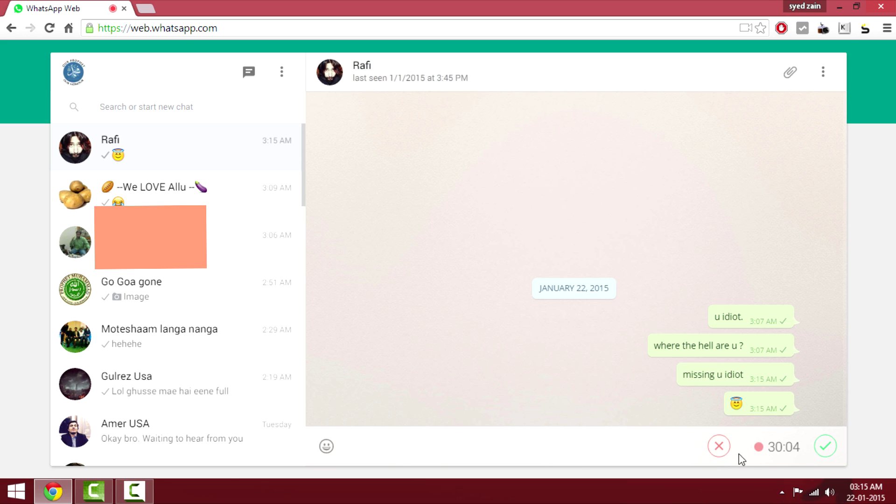
pyautogui.click(824, 449)
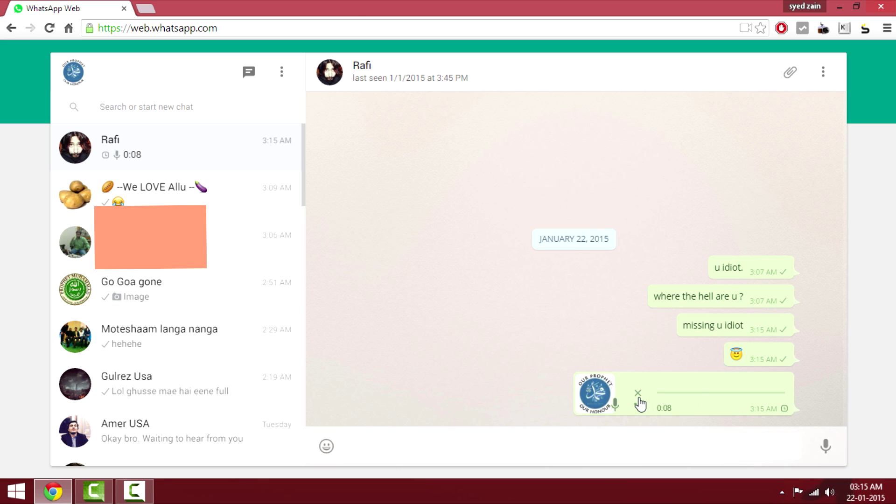
pyautogui.click(639, 396)
pyautogui.click(247, 73)
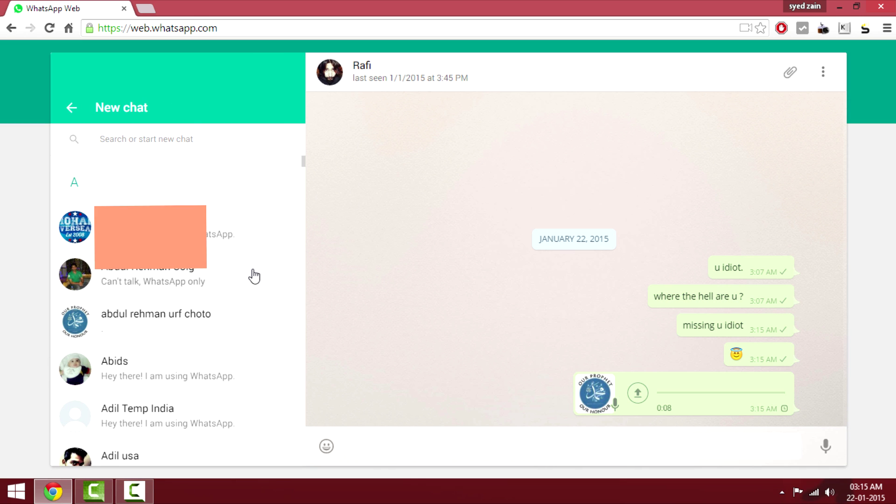
pyautogui.click(71, 110)
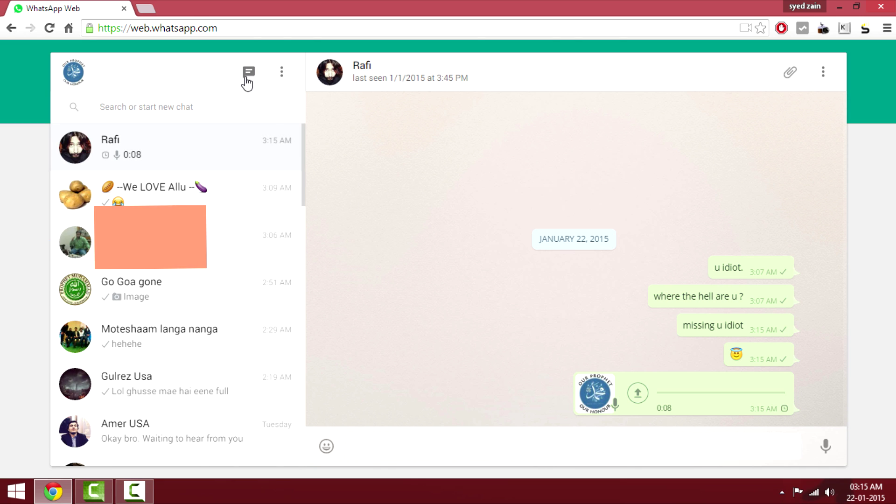
pyautogui.click(247, 77)
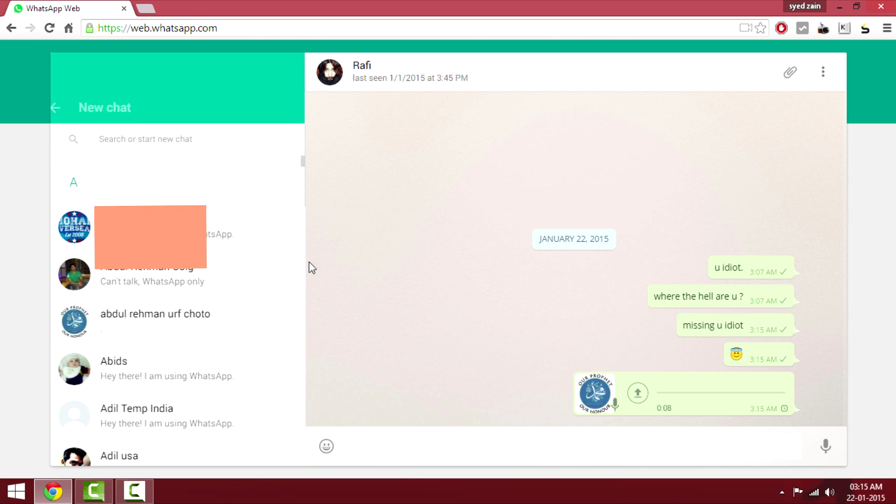
pyautogui.click(210, 380)
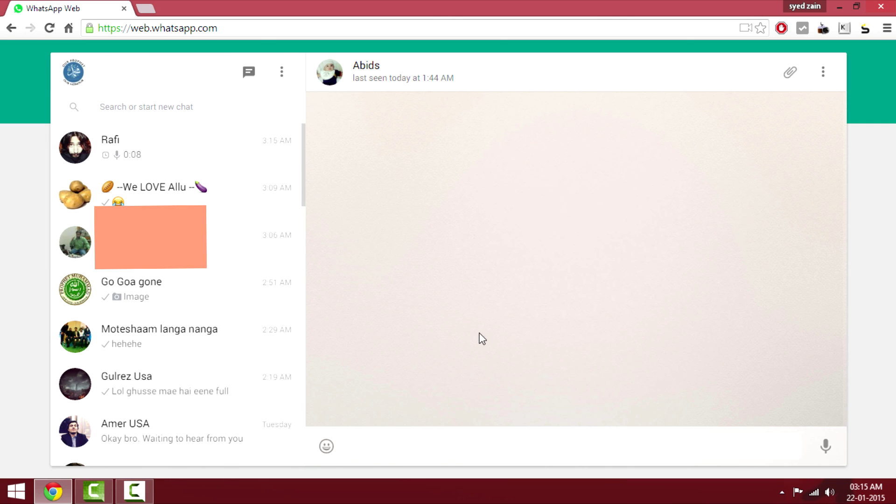
pyautogui.click(79, 79)
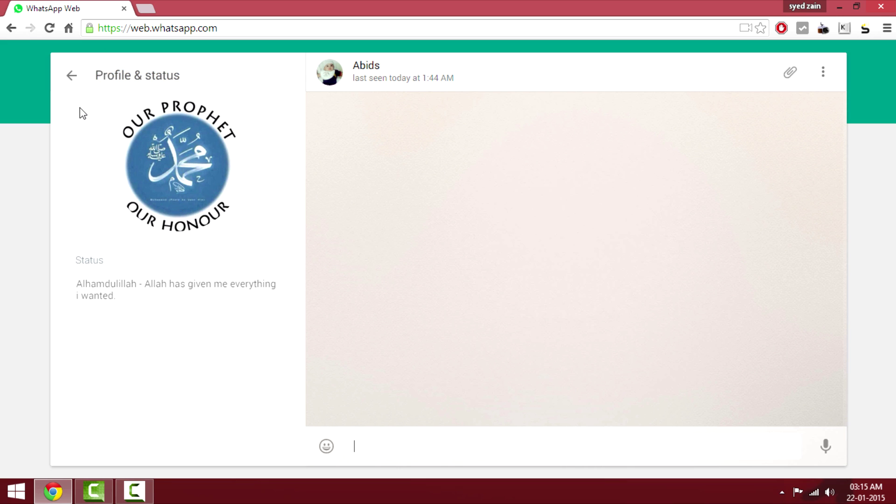
pyautogui.click(71, 77)
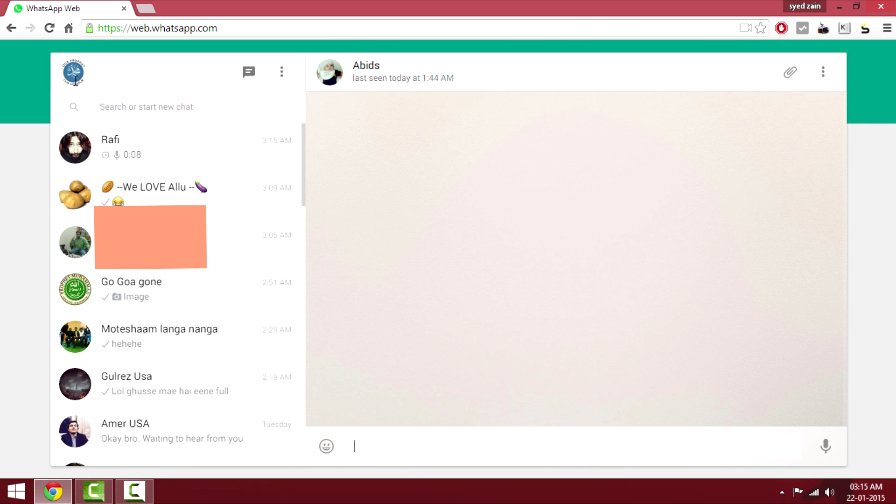
pyautogui.click(790, 74)
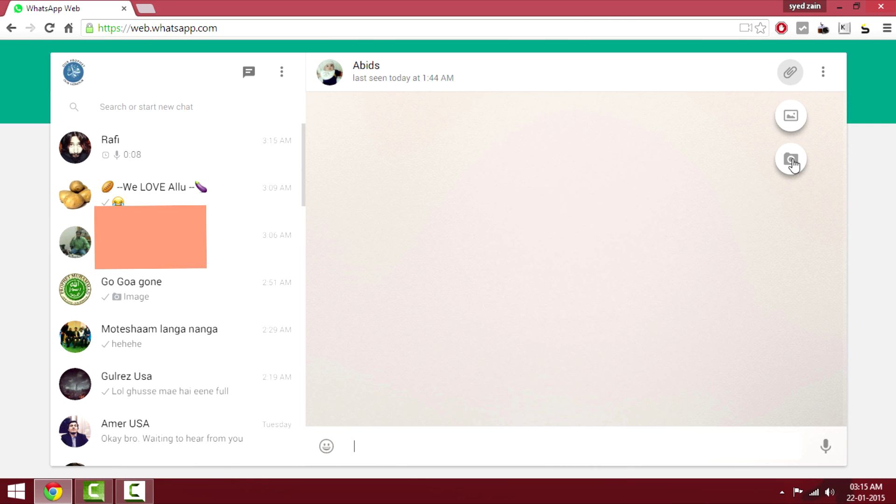
pyautogui.click(794, 187)
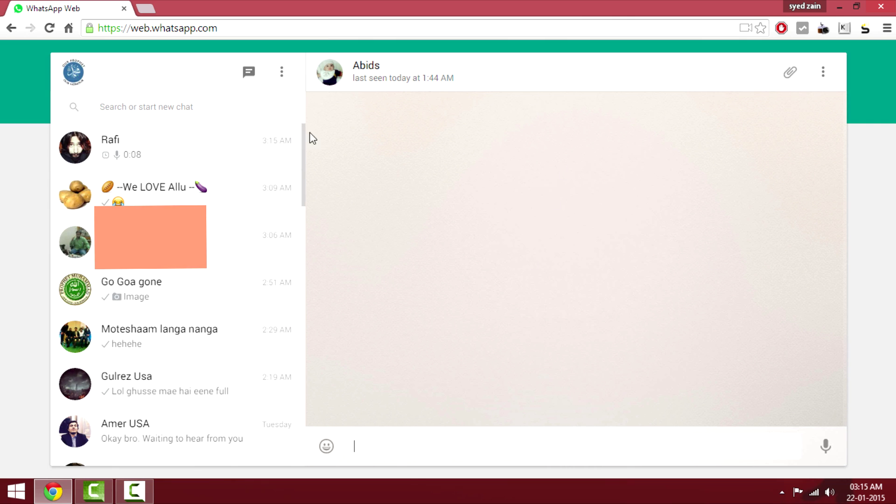
pyautogui.click(216, 137)
# Attach the Downloads photo of two curly-haired men fist-bumping and send it from Preview.
pyautogui.click(790, 73)
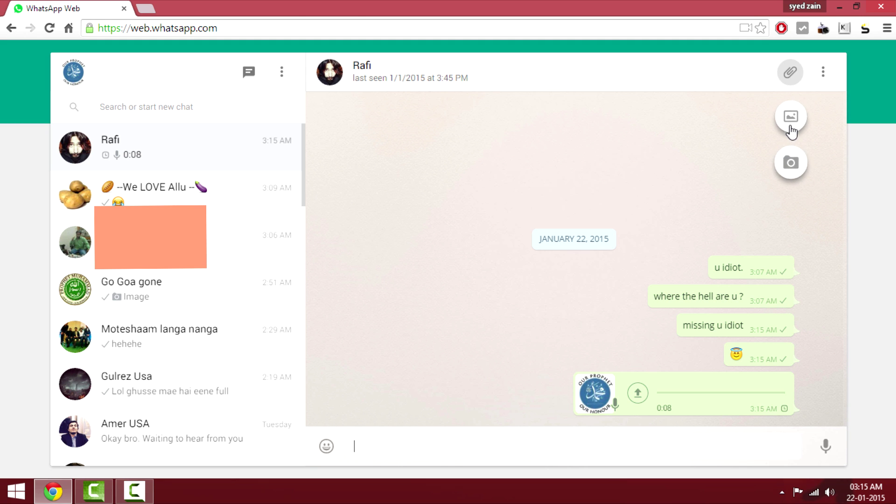
pyautogui.click(791, 118)
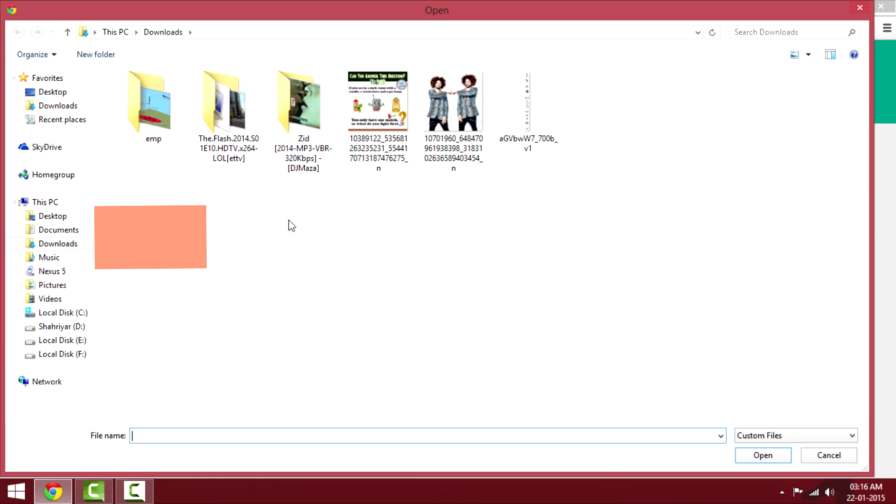
pyautogui.click(456, 111)
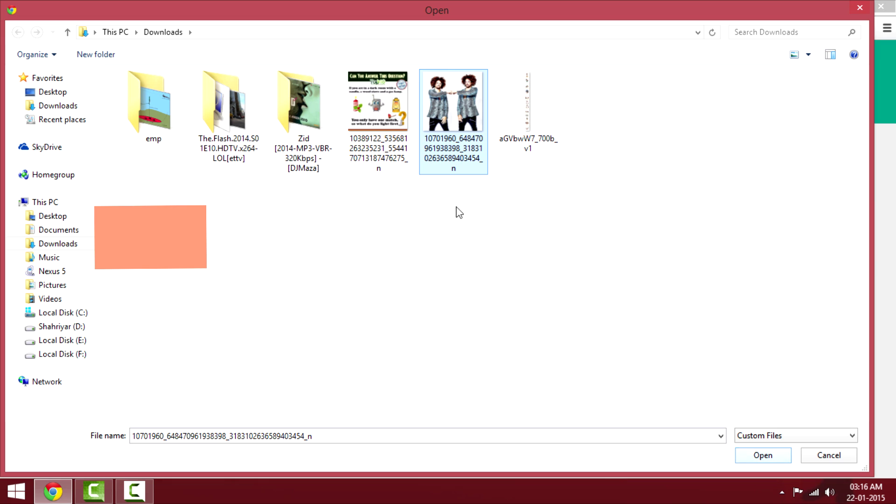
pyautogui.click(761, 459)
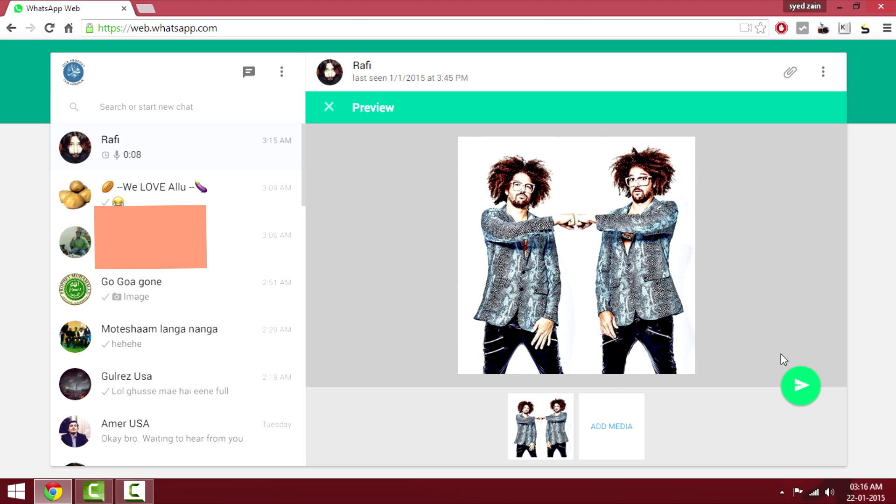
pyautogui.click(801, 387)
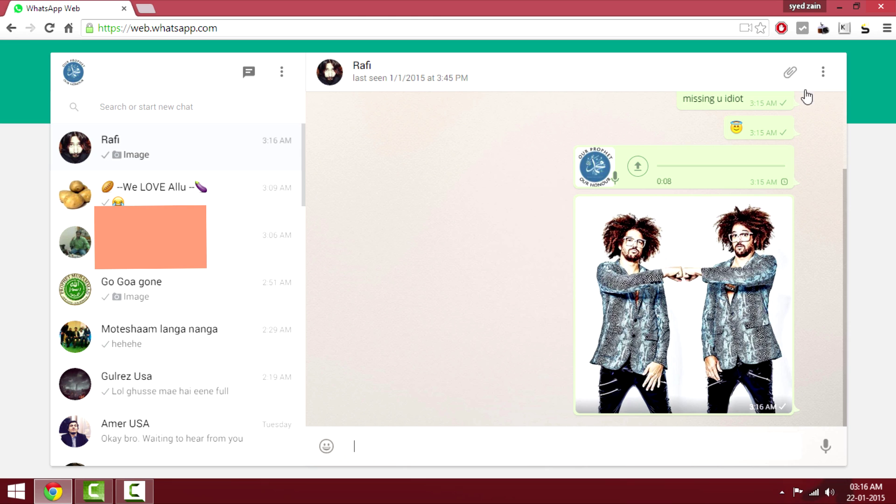
# Dismiss the attachment menu and send the message 'asjakhsdk'.
pyautogui.click(791, 74)
pyautogui.write('asjakhsdk')
pyautogui.click(825, 446)
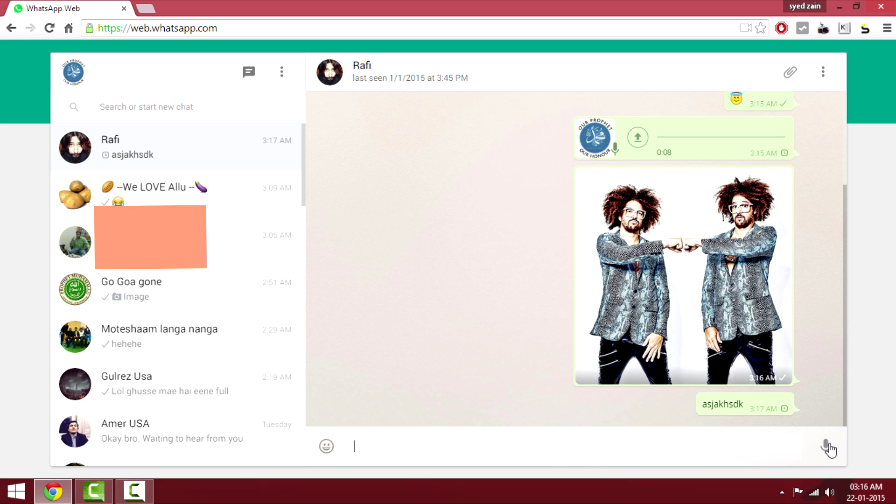